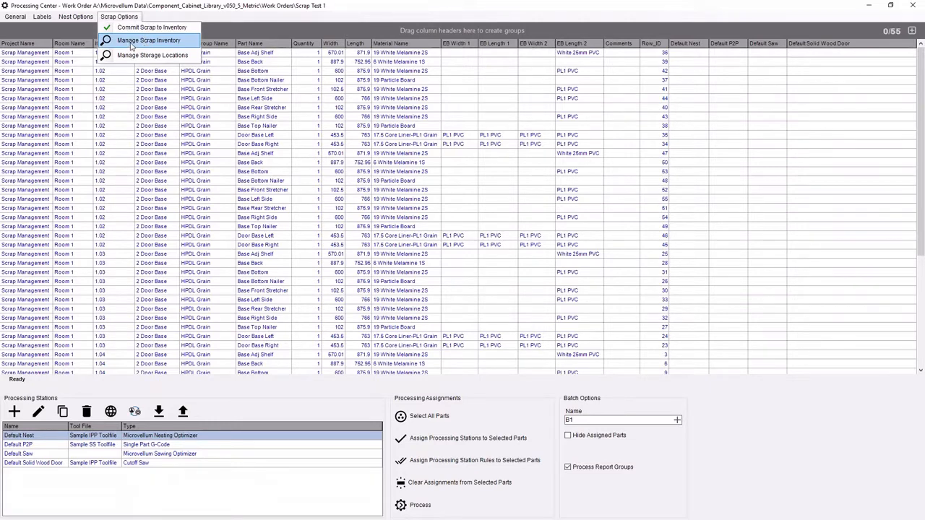
# Step: Inspect the scrap inventory and the sheet stock materials offered for adding scrap, closing both without adding any
pyautogui.click(132, 47)
pyautogui.rightClick(395, 184)
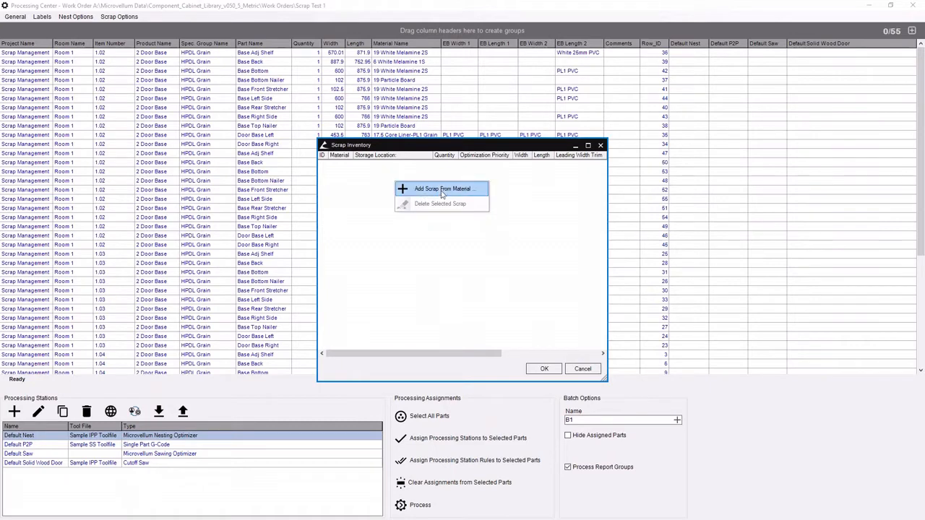
pyautogui.click(443, 192)
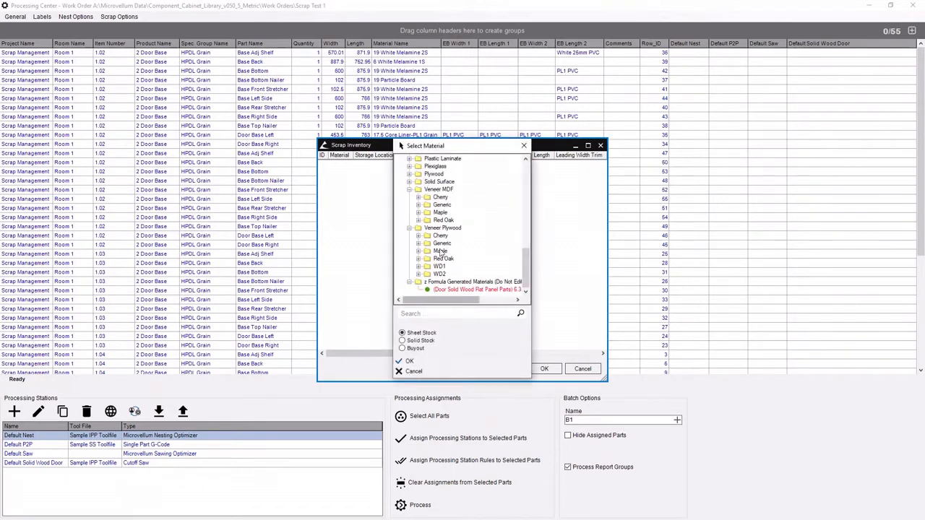
pyautogui.click(523, 145)
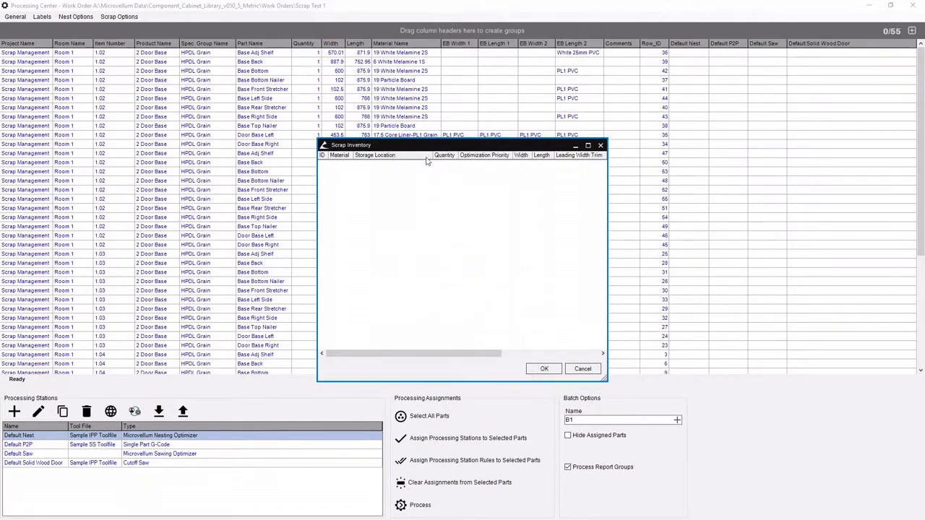
pyautogui.click(582, 368)
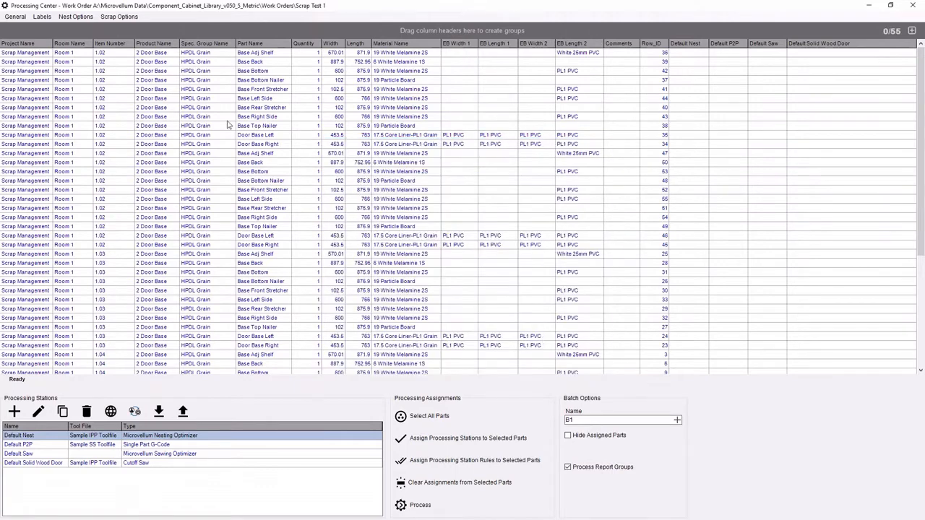
# Step: Review the list of material storage locations available for scrap and close it
pyautogui.click(118, 17)
pyautogui.click(144, 58)
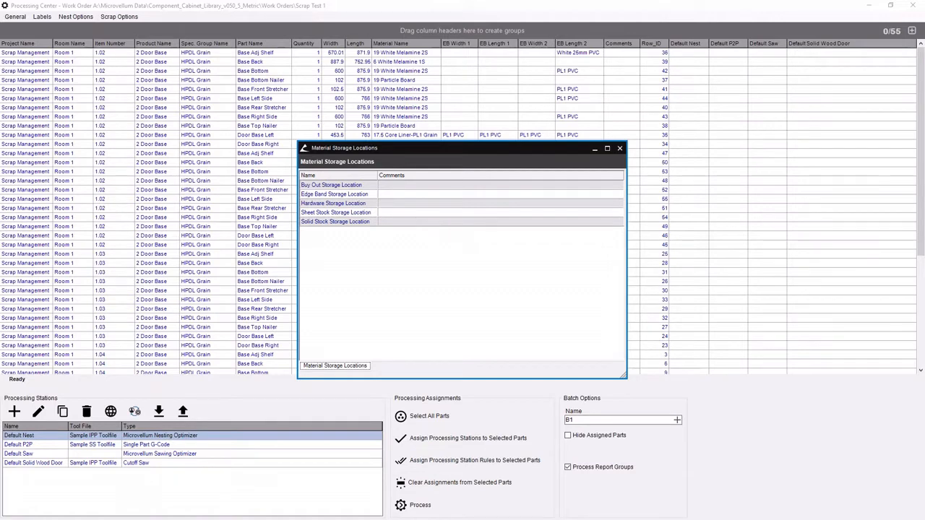
pyautogui.click(619, 148)
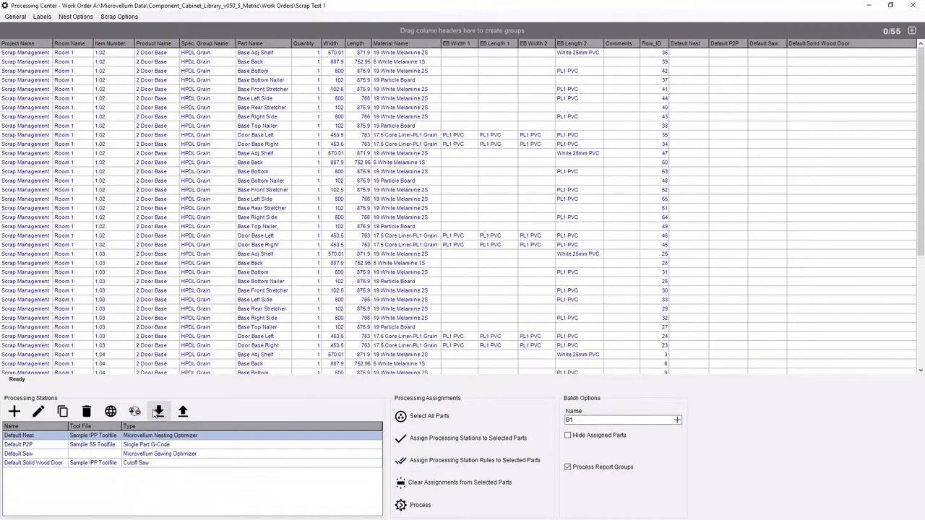
# Step: Enable saving scrap for the Default Nest station, with a minimum area of 90000 and a minimum dimension of 300
pyautogui.click(39, 415)
pyautogui.click(329, 114)
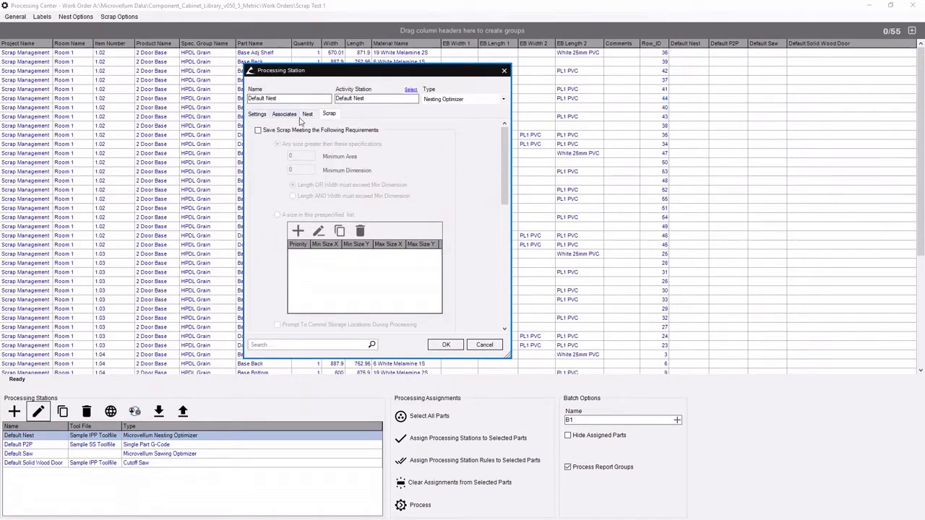
pyautogui.click(257, 130)
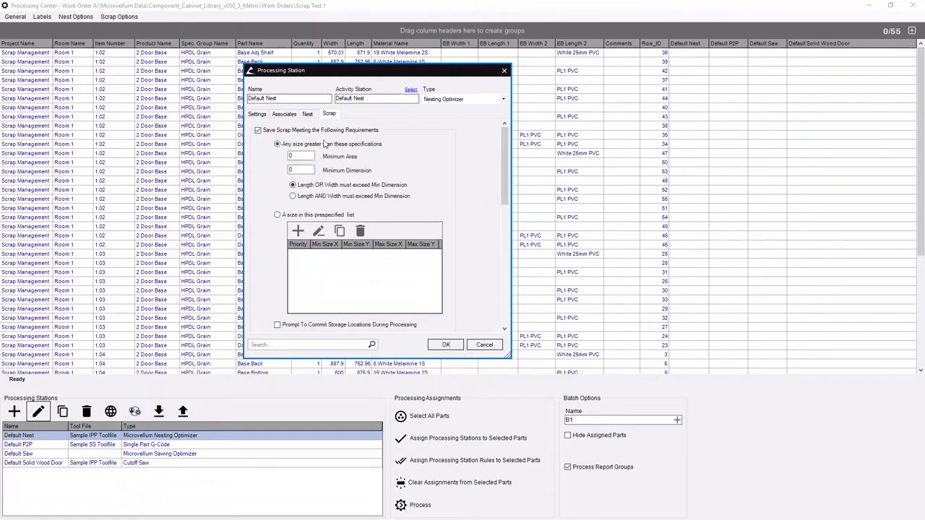
pyautogui.doubleClick(290, 157)
pyautogui.press('Tab')
# Step: Turn off the prompt to commit storage locations during processing and enable Use Scrap From Inventory with Automatically Consume Scrap Inventory
pyautogui.moveTo(505, 175); pyautogui.dragTo(505, 201)
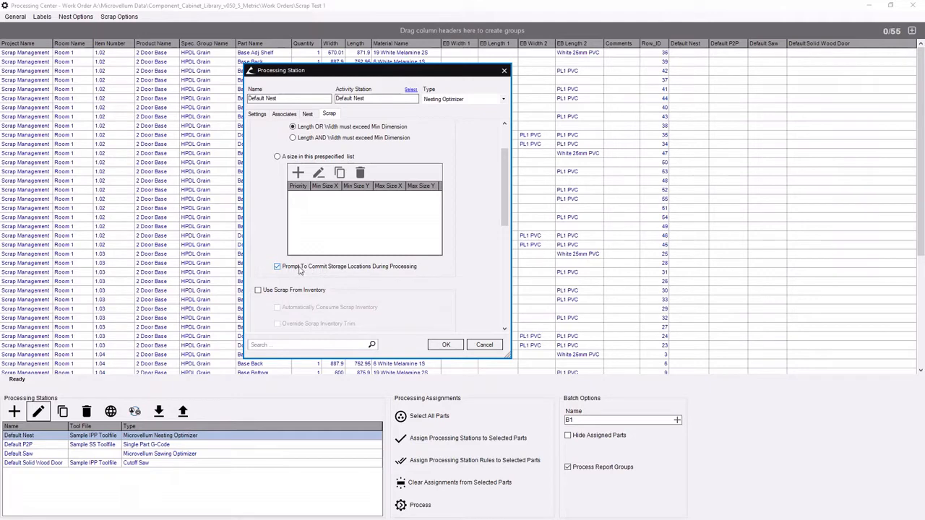
pyautogui.click(278, 268)
pyautogui.click(258, 291)
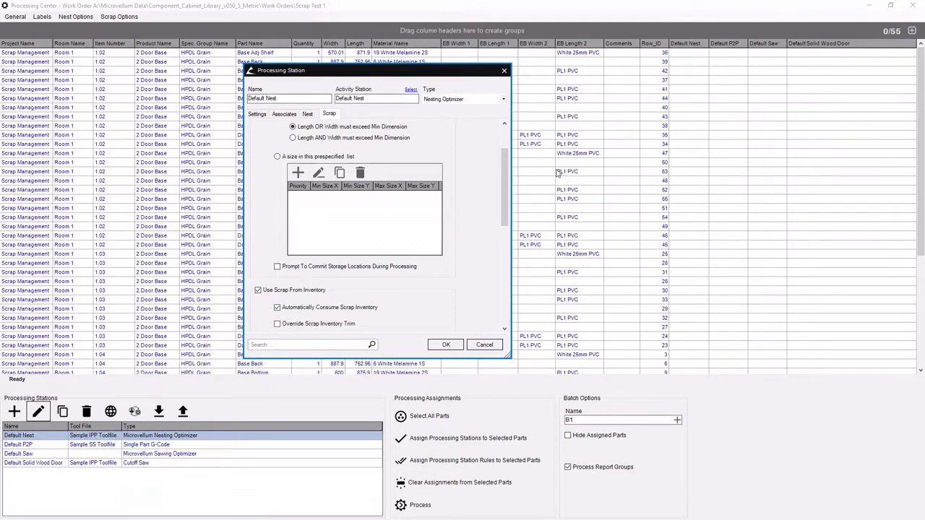
# Step: Review the scrap inventory trim and Destroy Offal options, and save the Default Nest station's scrap settings
pyautogui.moveTo(502, 173); pyautogui.dragTo(502, 214)
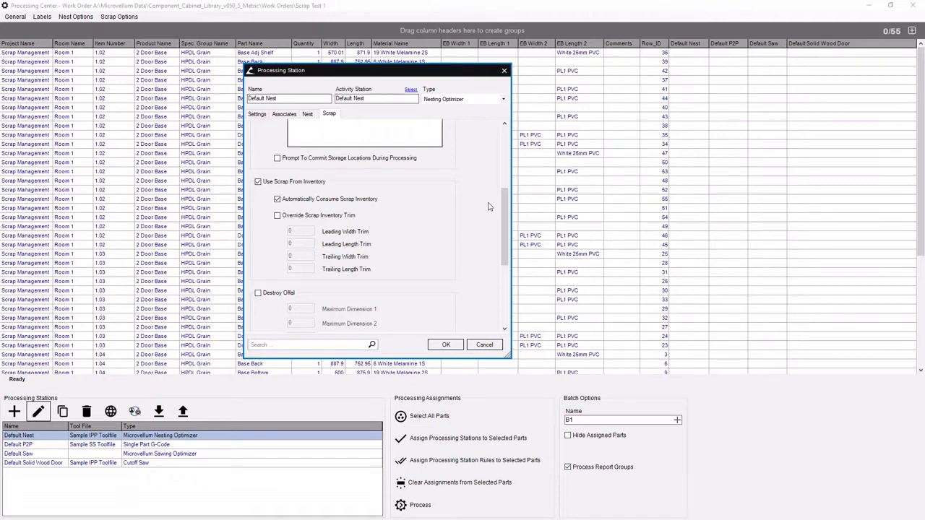
pyautogui.moveTo(507, 200); pyautogui.dragTo(508, 216)
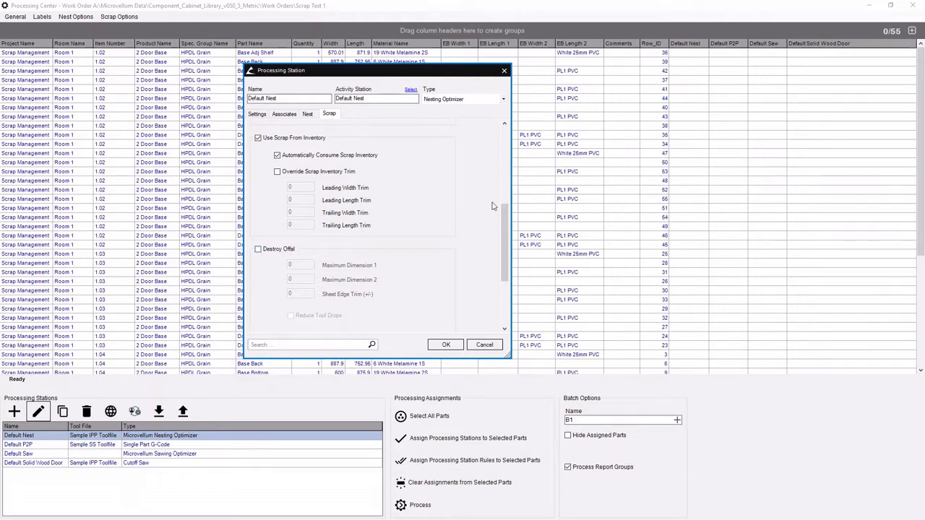
pyautogui.moveTo(505, 211); pyautogui.dragTo(509, 253)
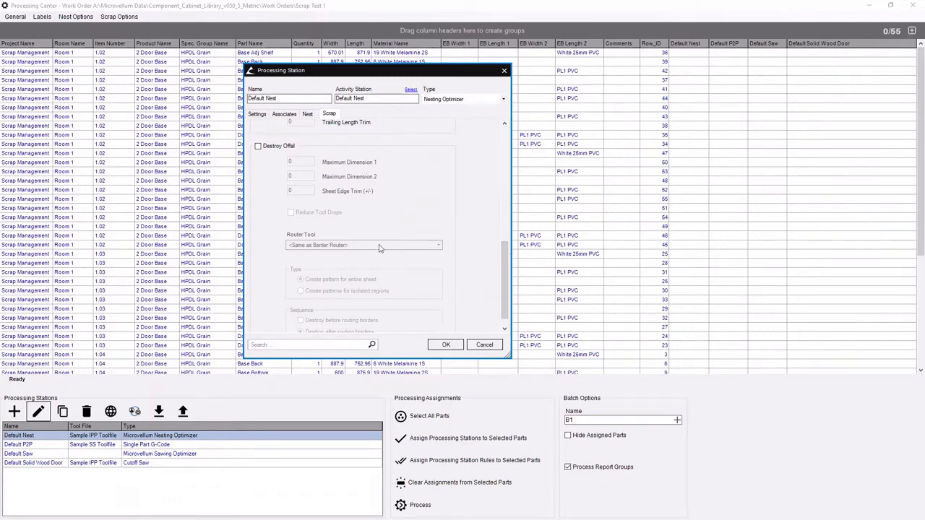
pyautogui.moveTo(505, 299); pyautogui.dragTo(501, 145)
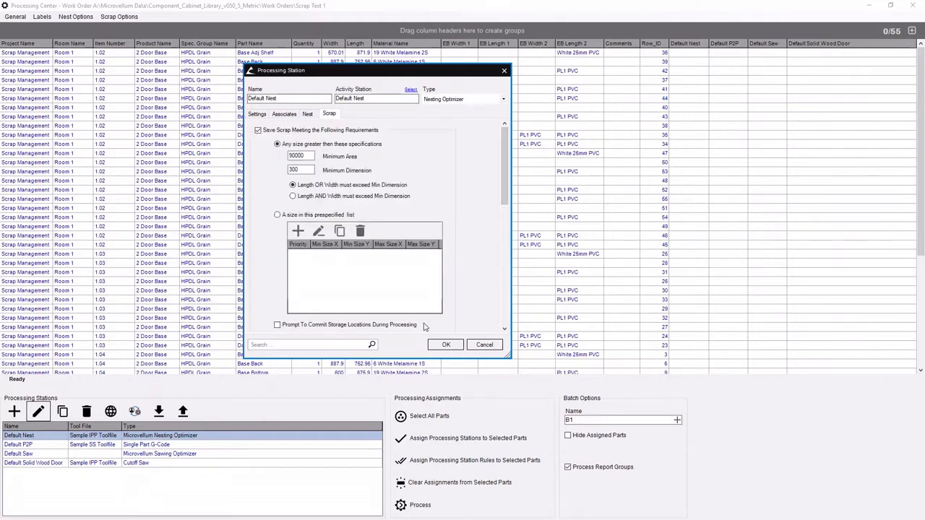
pyautogui.click(447, 344)
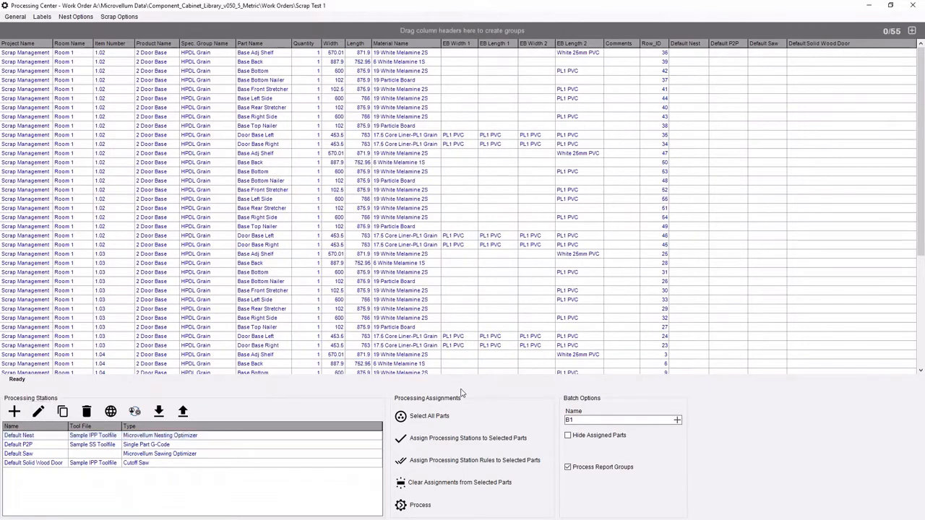
# Step: Assign the Default Nest station to all parts and process them as batch B1
pyautogui.click(80, 435)
pyautogui.click(429, 417)
pyautogui.click(448, 438)
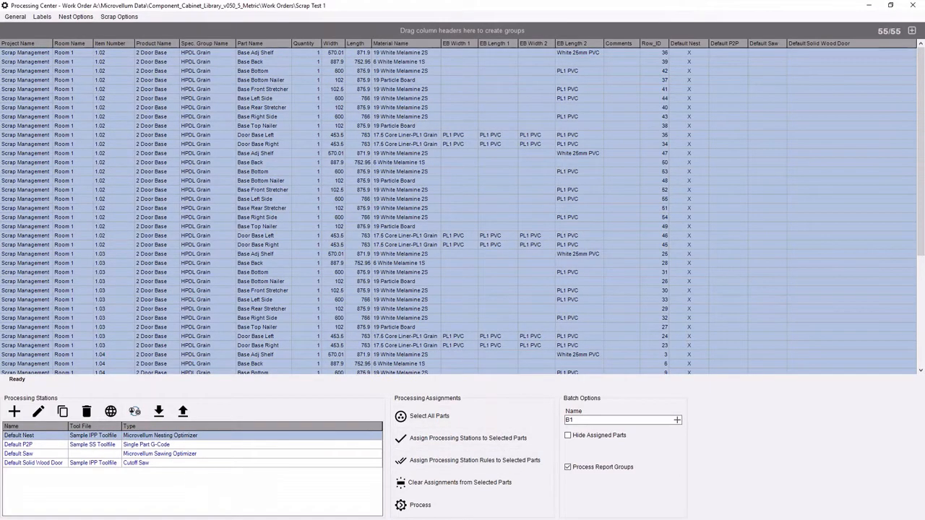
pyautogui.click(416, 504)
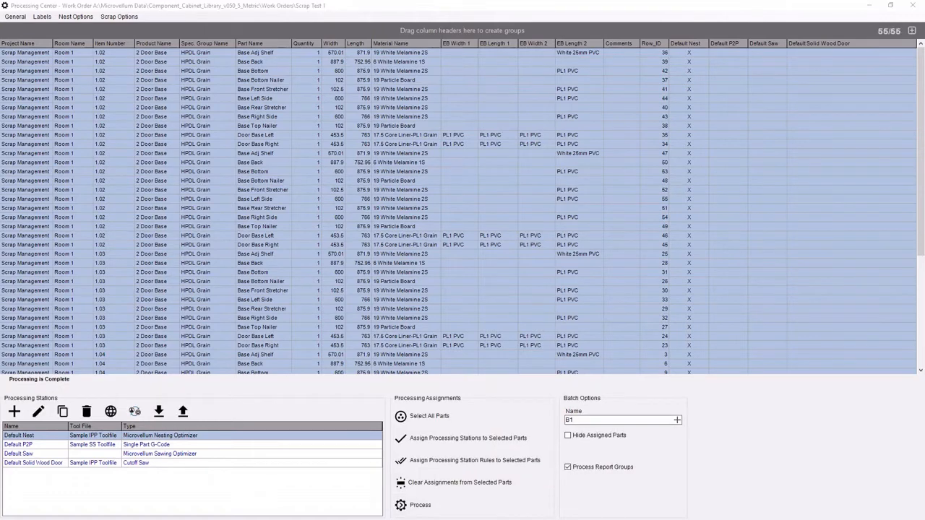
# Step: Open the Composite nest drawing from the Default Nest folder of batch B1 in Toolbox
pyautogui.click(88, 18)
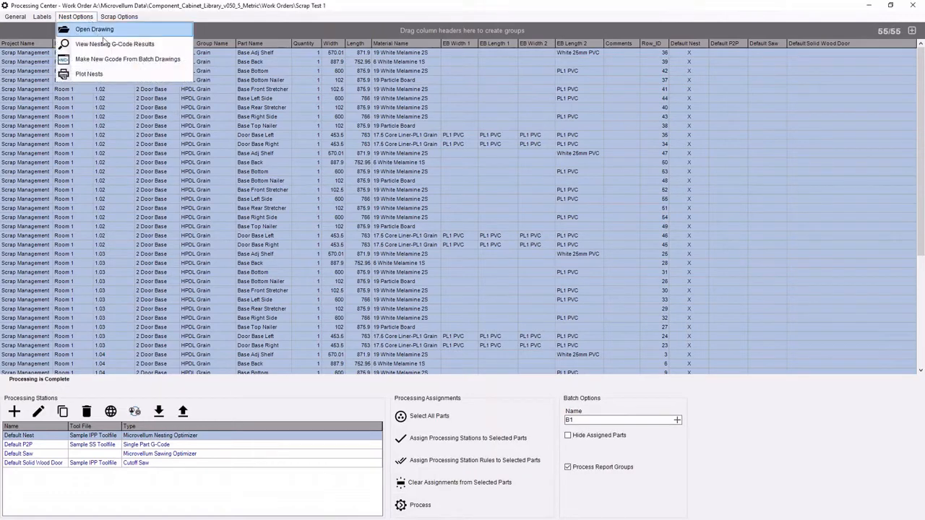
pyautogui.click(102, 29)
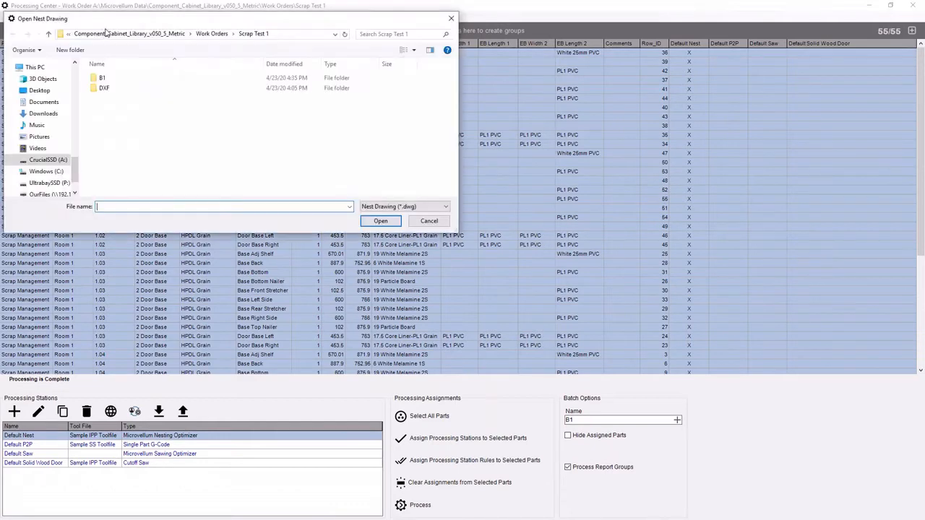
pyautogui.doubleClick(103, 78)
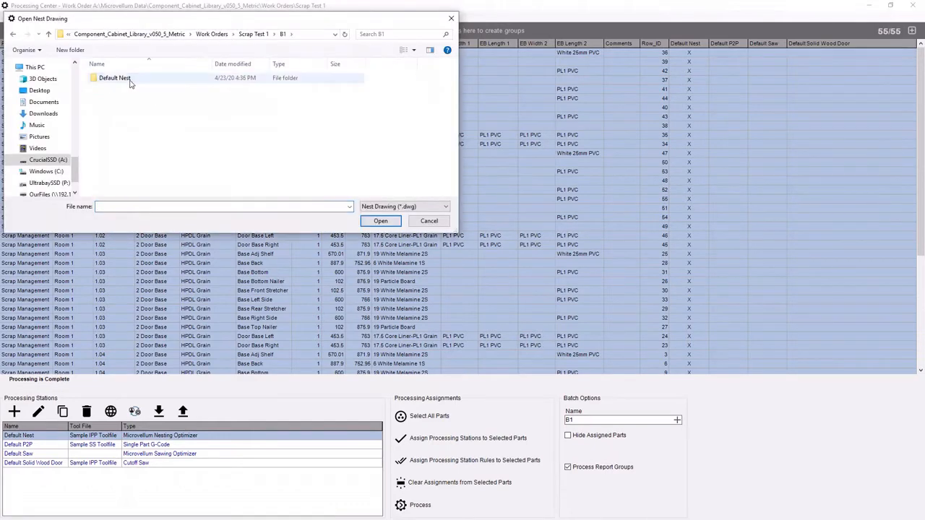
pyautogui.doubleClick(116, 78)
pyautogui.doubleClick(119, 118)
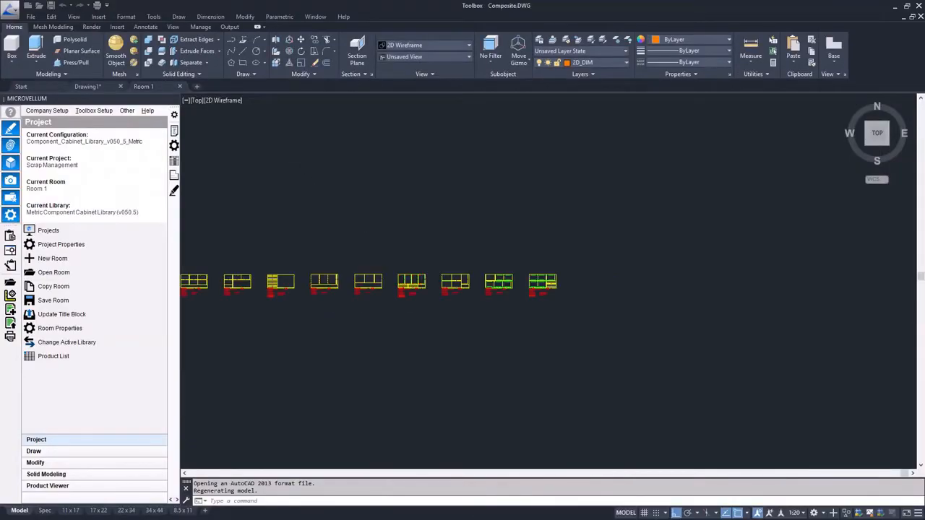
# Step: Examine the first nested sheet, panel B11001, including its part layout, saved scrap pieces and parts list
pyautogui.scroll(10, 422, 302)
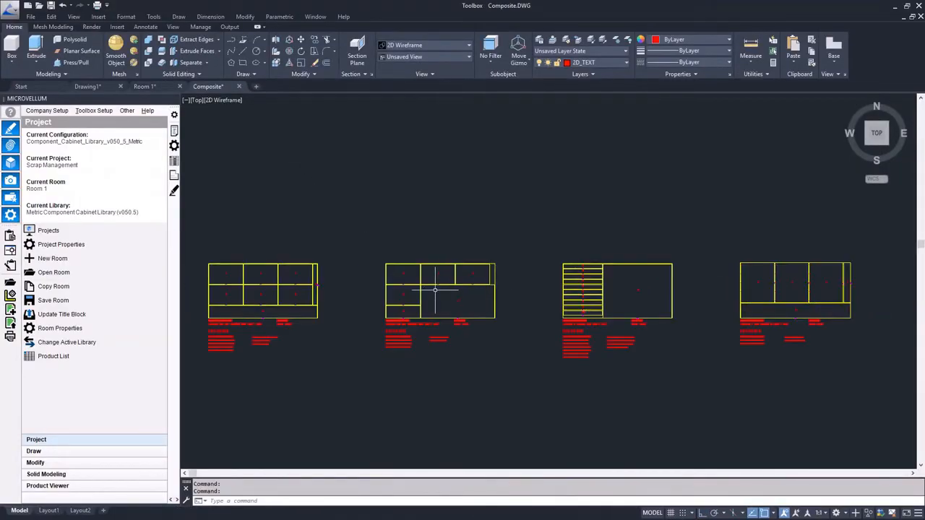
pyautogui.moveTo(402, 328); pyautogui.dragTo(568, 217, button='middle')
pyautogui.scroll(-4, 367, 206)
pyautogui.moveTo(363, 208)
pyautogui.mouseDown(button='middle')
pyautogui.moveTo(508, 254)
pyautogui.moveTo(498, 268)
pyautogui.moveTo(592, 310)
pyautogui.mouseUp(button='middle')
pyautogui.scroll(6, 506, 253)
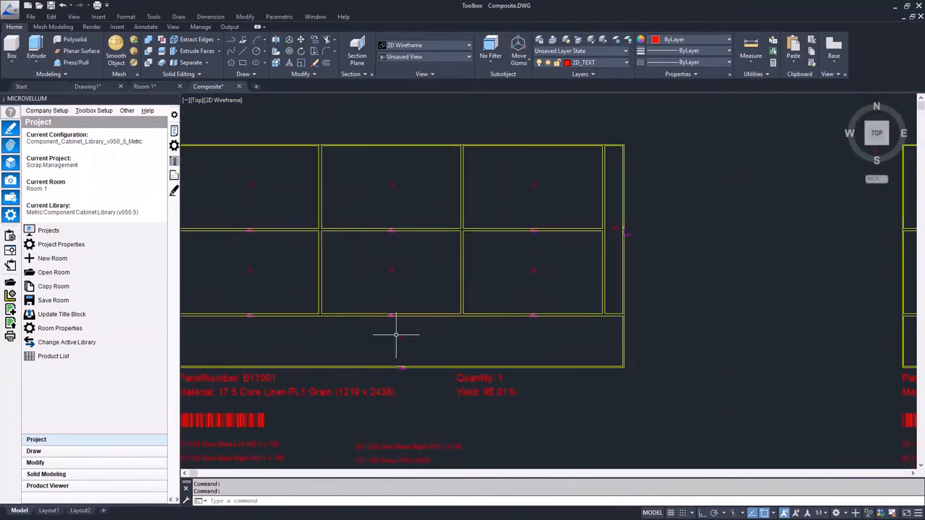
pyautogui.moveTo(394, 330); pyautogui.dragTo(498, 291, button='middle')
pyautogui.moveTo(449, 271); pyautogui.dragTo(444, 279, button='middle')
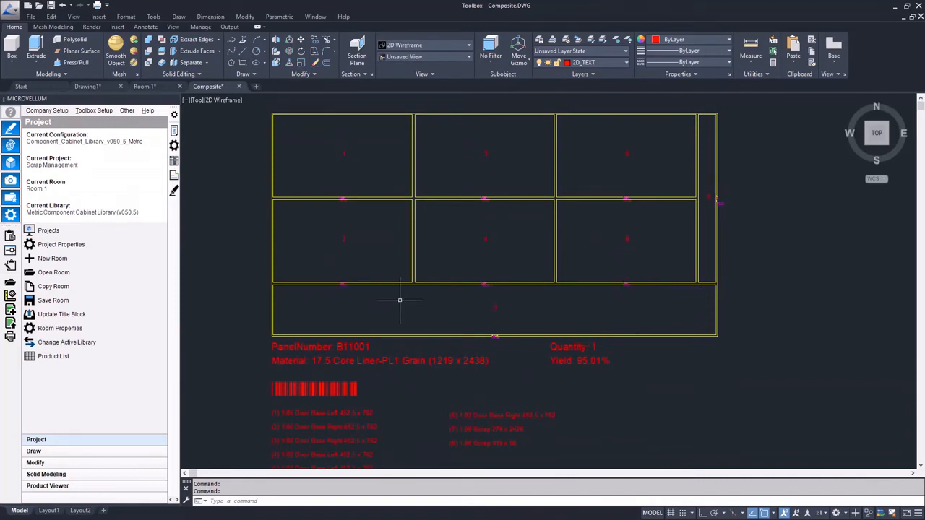
pyautogui.moveTo(482, 330); pyautogui.dragTo(474, 254, button='middle')
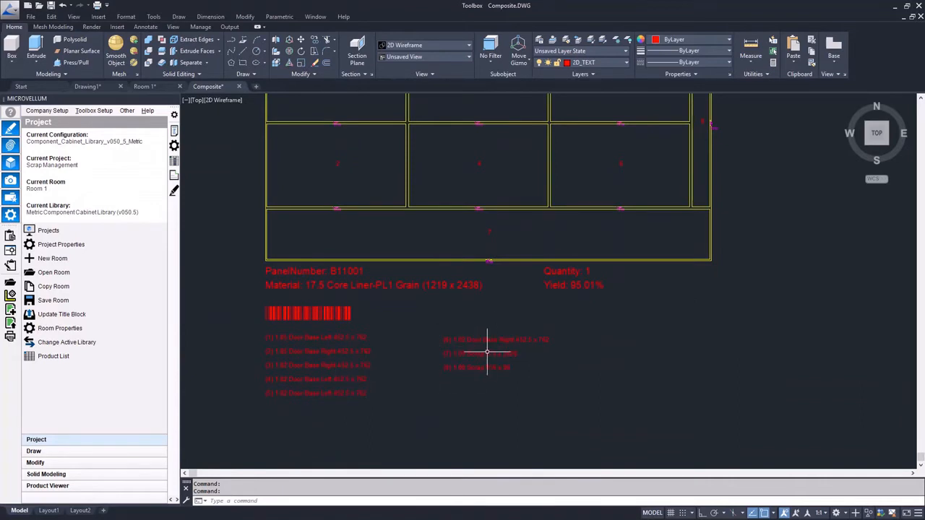
# Step: Examine the second 17.5 Core Liner-PL1 Grain sheet, comparing its large scrap piece with the narrow leftover strip beside the parts
pyautogui.scroll(-5, 499, 343)
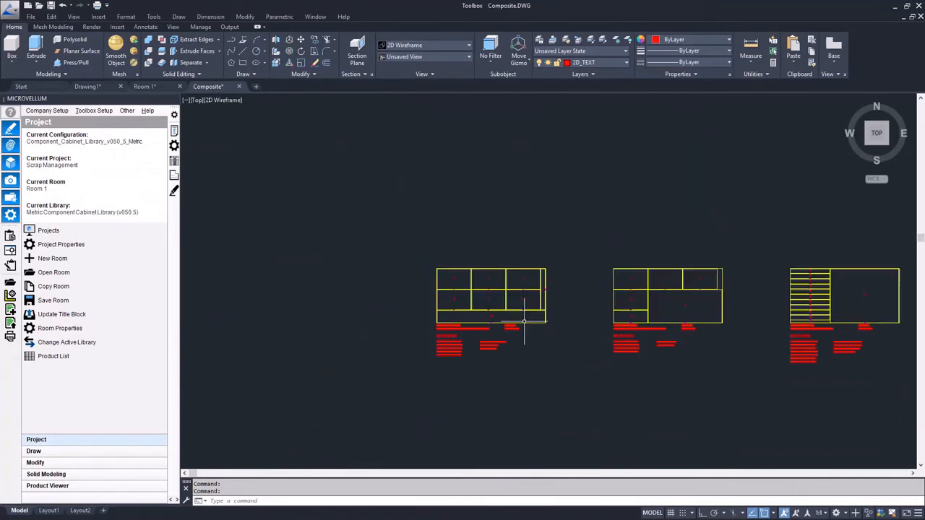
pyautogui.scroll(4, 674, 318)
pyautogui.moveTo(805, 335); pyautogui.dragTo(652, 262, button='middle')
pyautogui.scroll(-4, 687, 266)
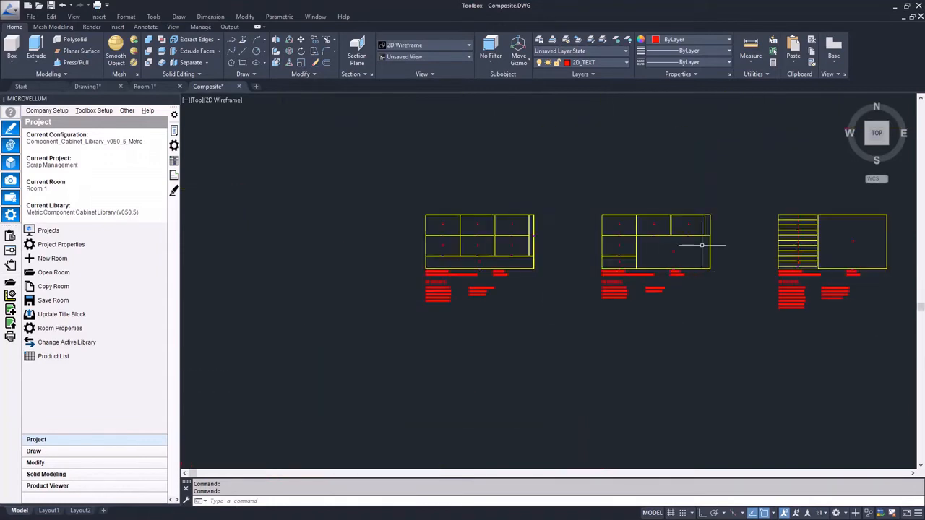
pyautogui.scroll(3, 702, 243)
pyautogui.moveTo(766, 299); pyautogui.dragTo(381, 284, button='middle')
pyautogui.moveTo(348, 196); pyautogui.dragTo(590, 253, button='middle')
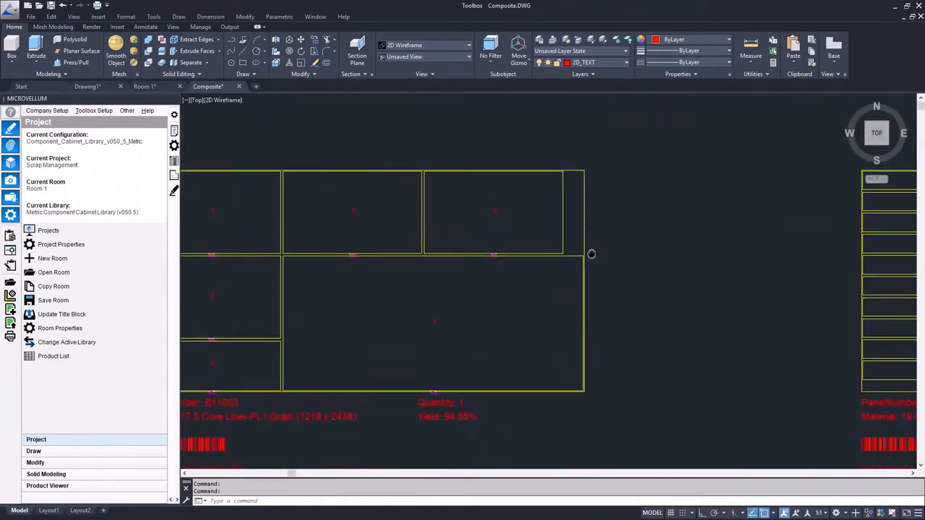
pyautogui.scroll(3, 578, 188)
pyautogui.scroll(2, 543, 155)
pyautogui.scroll(-5, 566, 159)
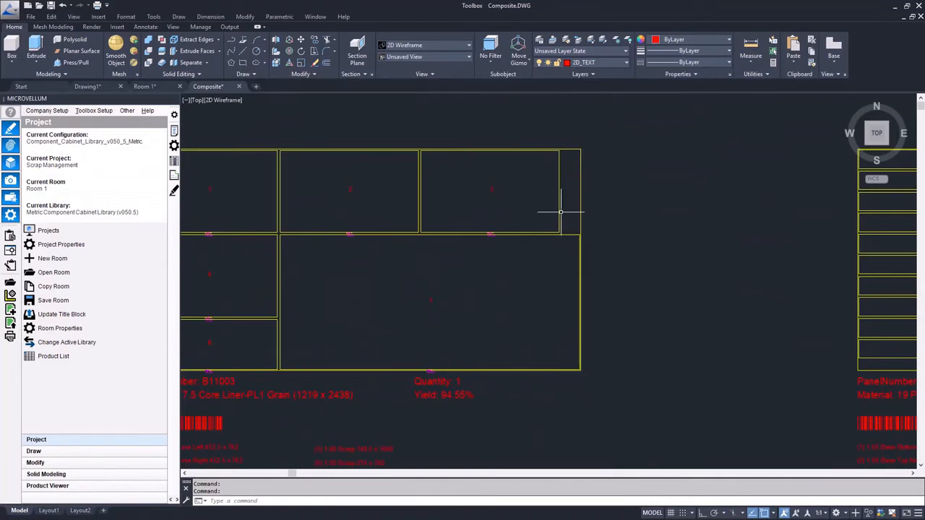
# Step: Inspect the remaining nested sheets through to the last one, checking which leftover areas are saved as scrap
pyautogui.scroll(-2, 619, 247)
pyautogui.moveTo(693, 252); pyautogui.dragTo(518, 253, button='middle')
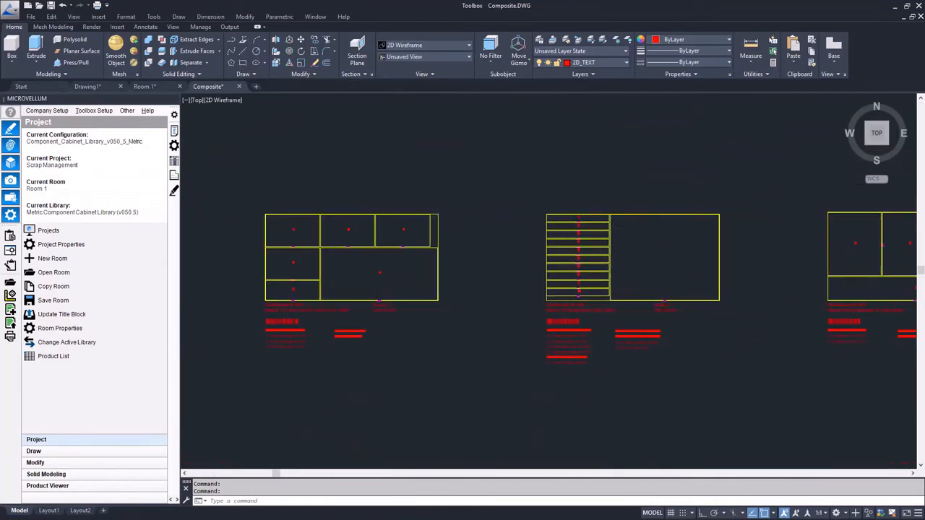
pyautogui.moveTo(679, 262); pyautogui.dragTo(517, 287, button='middle')
pyautogui.scroll(3, 509, 337)
pyautogui.scroll(-3, 512, 316)
pyautogui.moveTo(696, 297); pyautogui.dragTo(510, 303, button='middle')
pyautogui.moveTo(678, 272); pyautogui.dragTo(578, 274, button='middle')
pyautogui.scroll(2, 578, 273)
pyautogui.scroll(-2, 562, 260)
pyautogui.moveTo(752, 280); pyautogui.dragTo(562, 280, button='middle')
pyautogui.moveTo(688, 278); pyautogui.dragTo(408, 278, button='middle')
pyautogui.moveTo(620, 277); pyautogui.dragTo(494, 277, button='middle')
pyautogui.moveTo(660, 295); pyautogui.dragTo(243, 313, button='middle')
pyautogui.moveTo(752, 315); pyautogui.dragTo(689, 312, button='middle')
pyautogui.scroll(6, 644, 306)
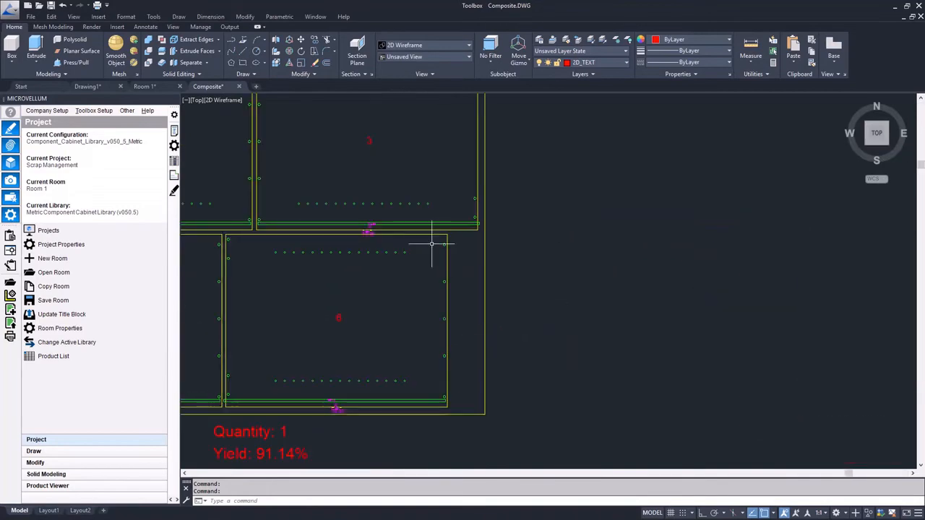
pyautogui.scroll(-5, 491, 290)
pyautogui.scroll(6, 671, 295)
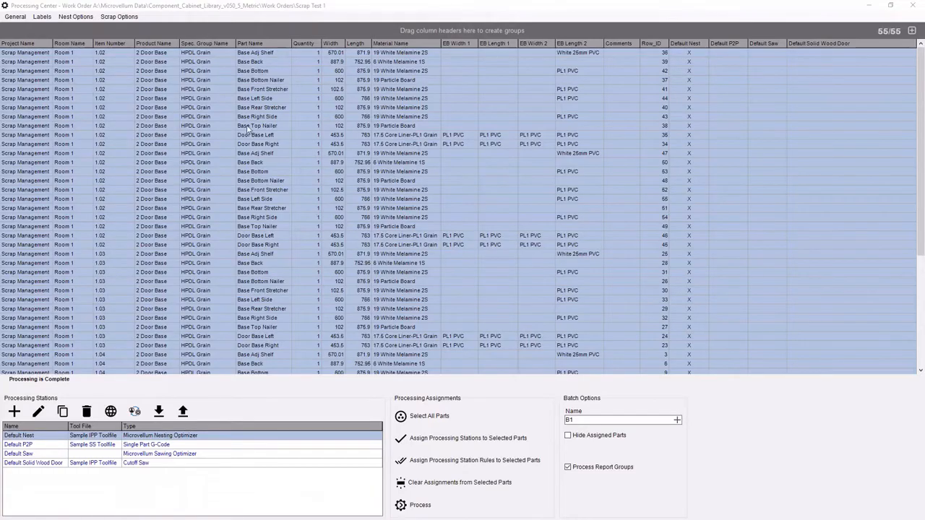
# Step: Commit all scrap saved from batch B1 to inventory, using Scrap Bin 1 as the material storage location
pyautogui.click(118, 16)
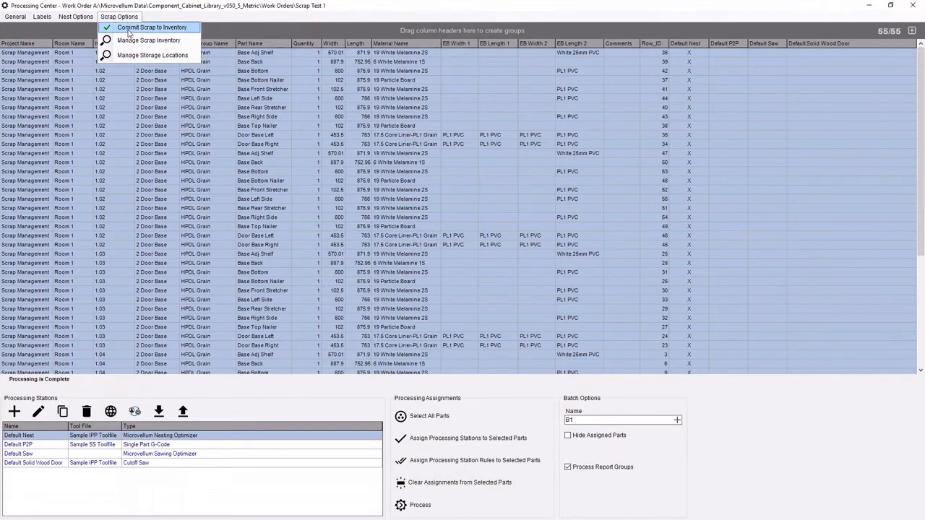
pyautogui.click(128, 28)
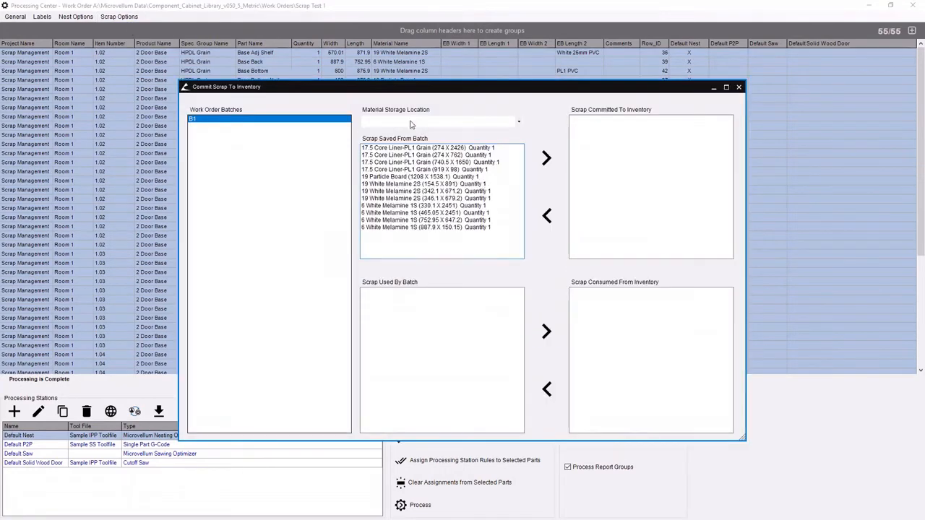
pyautogui.moveTo(442, 149); pyautogui.dragTo(463, 261)
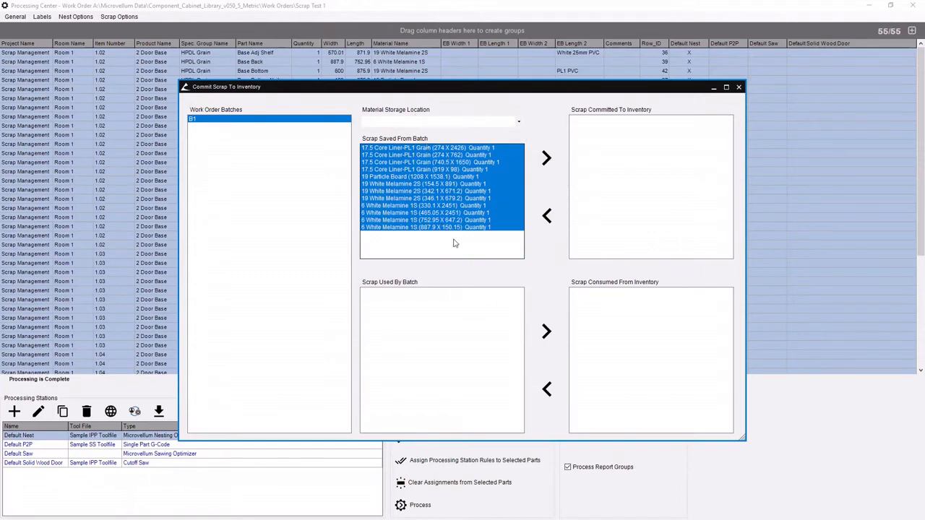
pyautogui.click(547, 160)
pyautogui.click(543, 285)
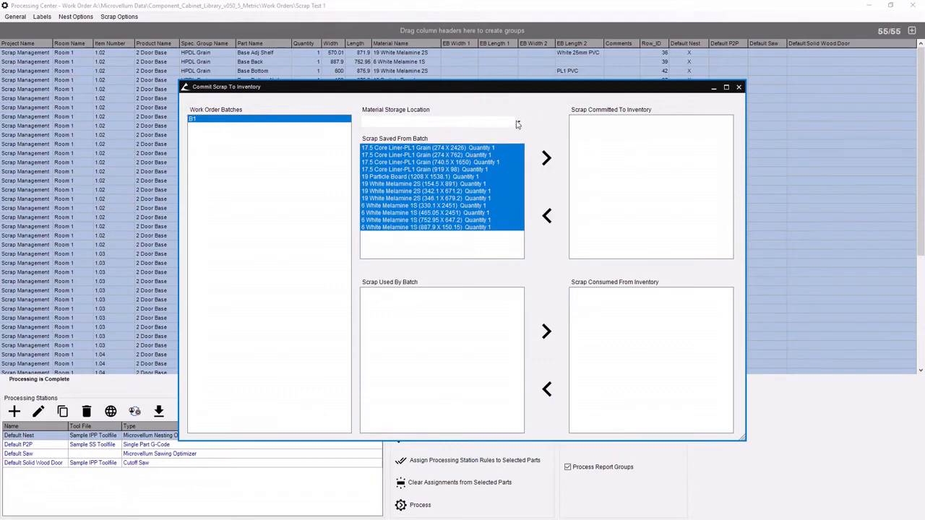
pyautogui.click(517, 124)
pyautogui.click(498, 154)
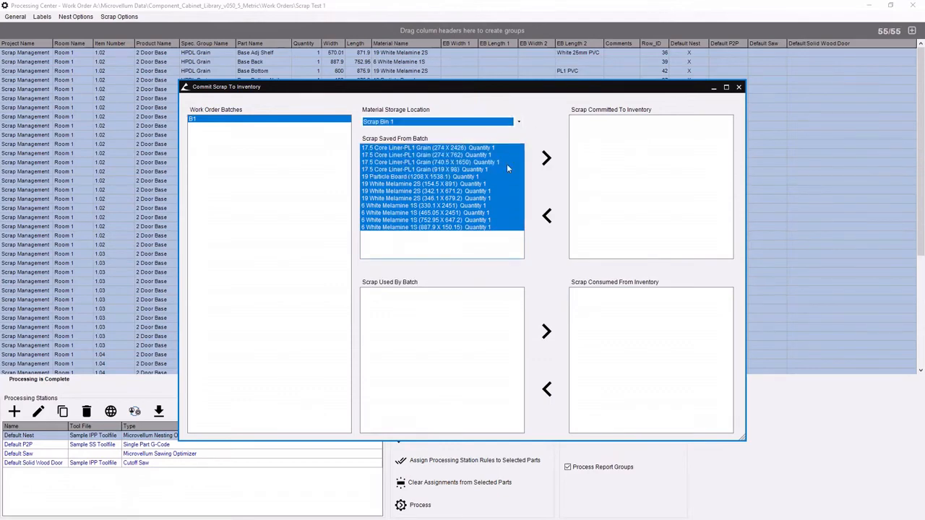
pyautogui.click(546, 159)
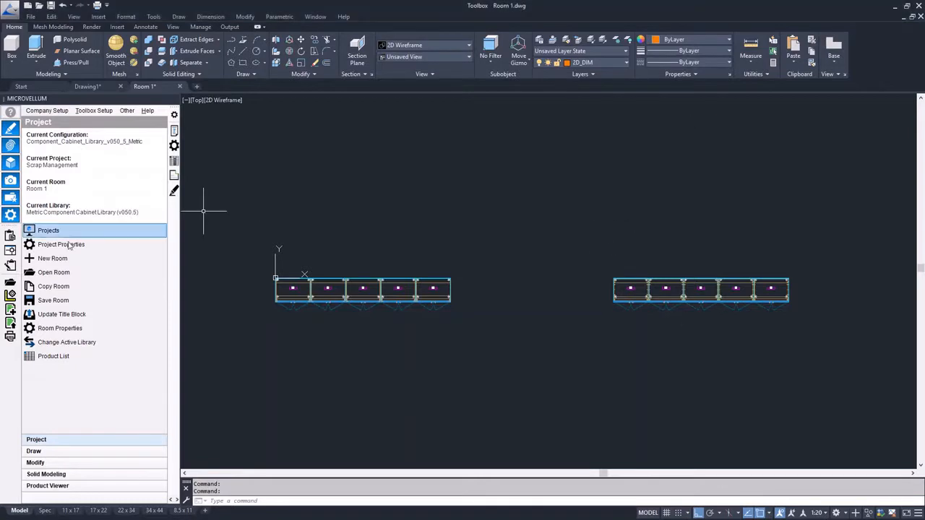
# Step: Switch to Toolbox and start a work order for the second row of five cabinets in Room 1, using a window selection
pyautogui.click(11, 250)
pyautogui.write('w')
pyautogui.press('Return')
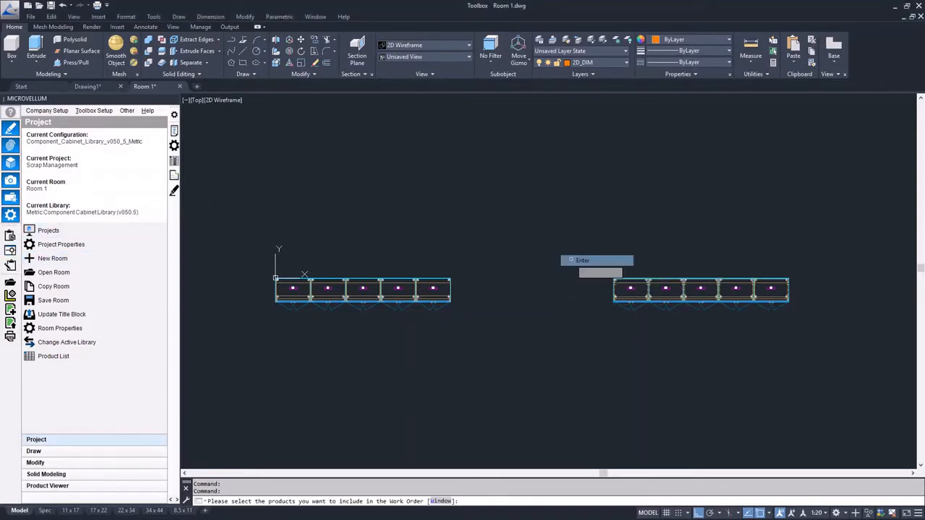
pyautogui.click(565, 247)
pyautogui.click(895, 381)
pyautogui.press('Return')
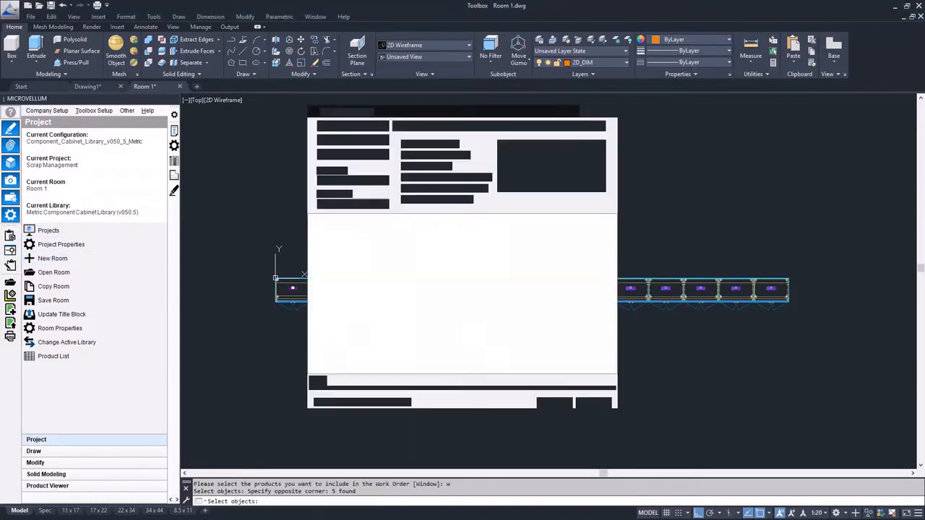
# Step: Give the work order the custom name Scrap Test 2 and process it
pyautogui.click(373, 126)
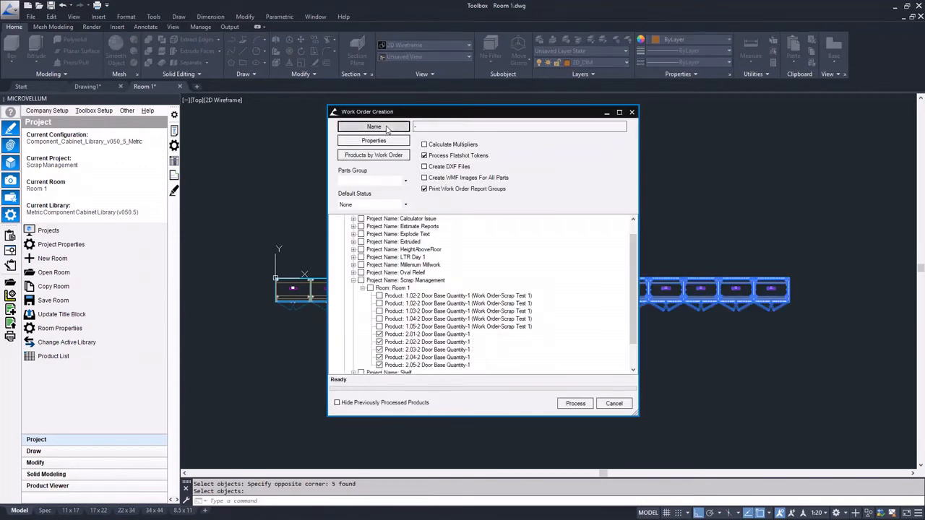
pyautogui.click(433, 321)
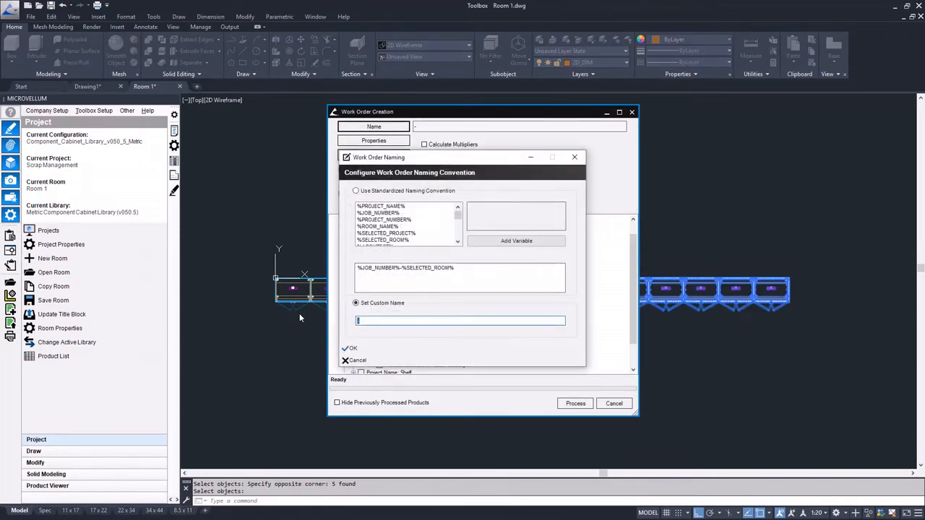
pyautogui.write('Scrap Test 2')
pyautogui.click(362, 350)
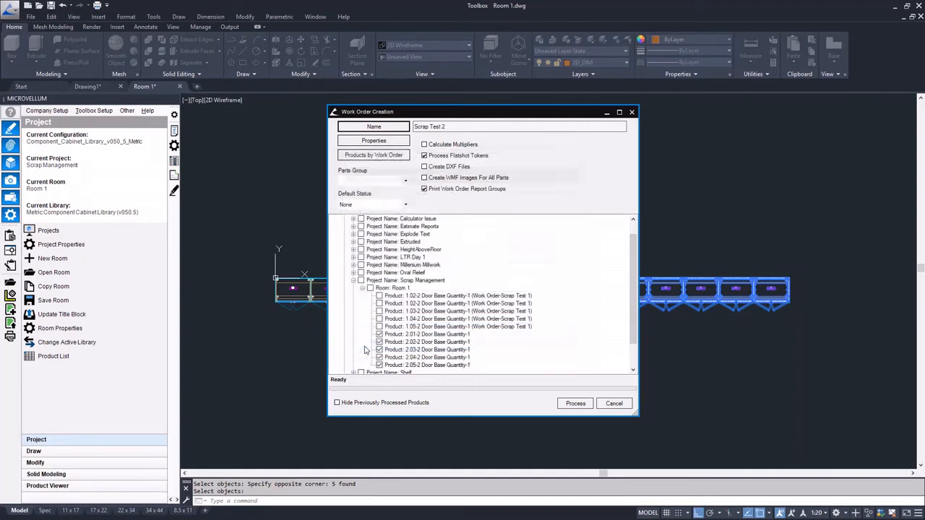
pyautogui.click(576, 403)
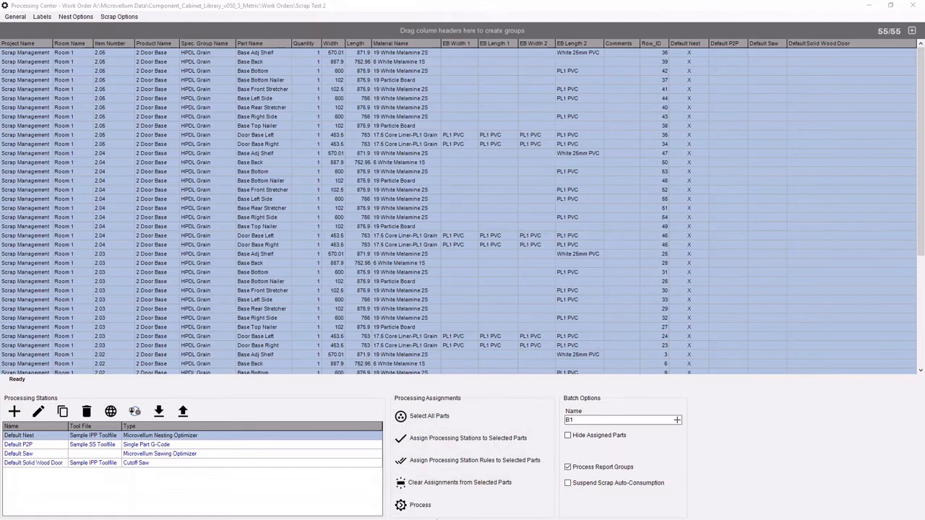
# Step: Process batch B1 of Scrap Test 2 and open the Composite nest drawing from its Default Nest folder
pyautogui.click(418, 505)
pyautogui.click(85, 17)
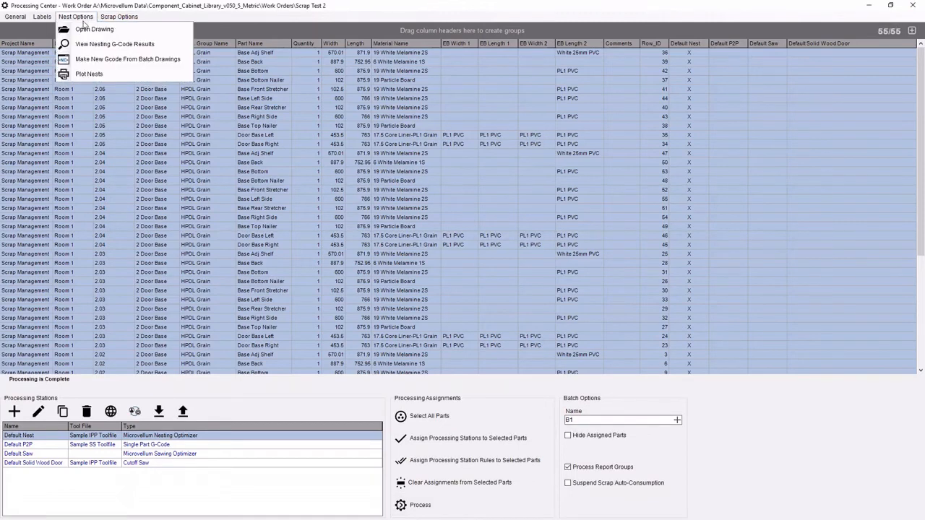
pyautogui.click(85, 29)
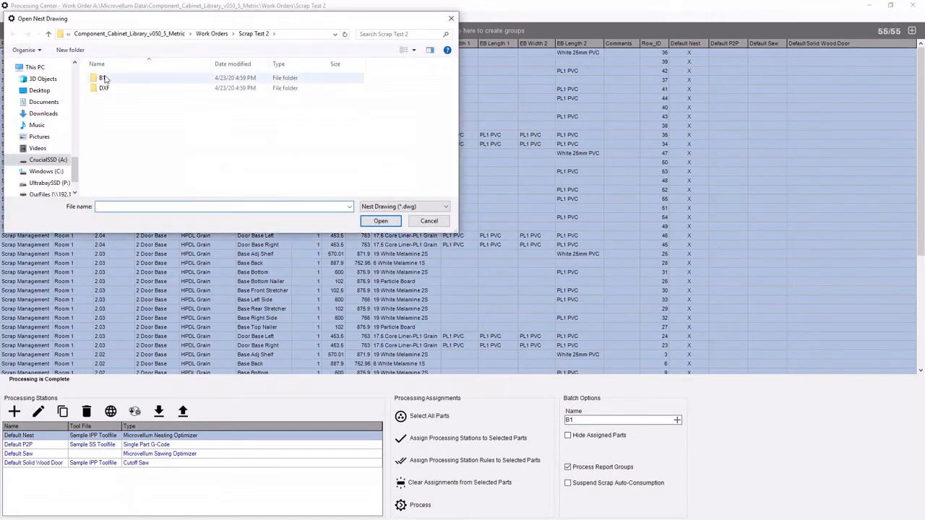
pyautogui.doubleClick(102, 78)
pyautogui.doubleClick(108, 78)
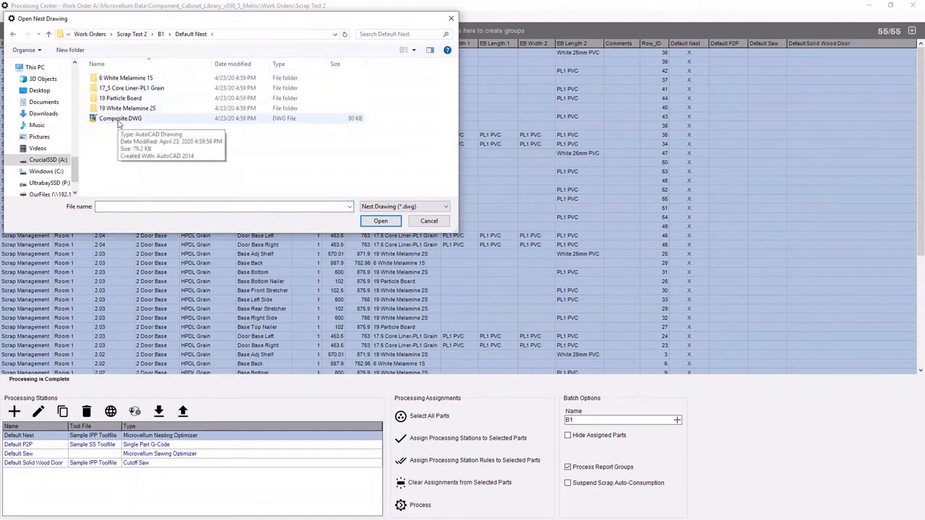
pyautogui.doubleClick(115, 116)
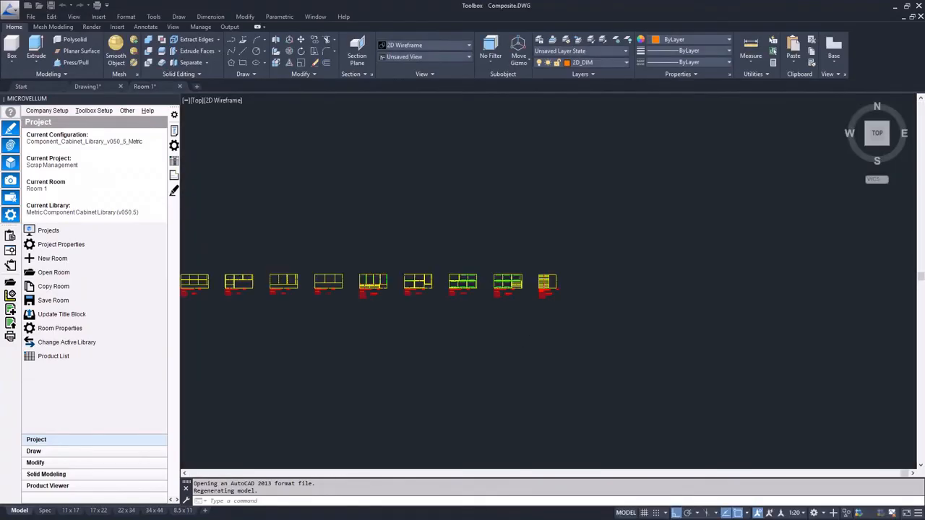
# Step: Examine the nested sheets through to the last one, panel B11017, checking its material size, scrap name, scrap bin and parts list
pyautogui.scroll(-4, 374, 301)
pyautogui.moveTo(374, 301); pyautogui.dragTo(411, 286, button='middle')
pyautogui.scroll(8, 370, 286)
pyautogui.moveTo(300, 313); pyautogui.dragTo(467, 314, button='middle')
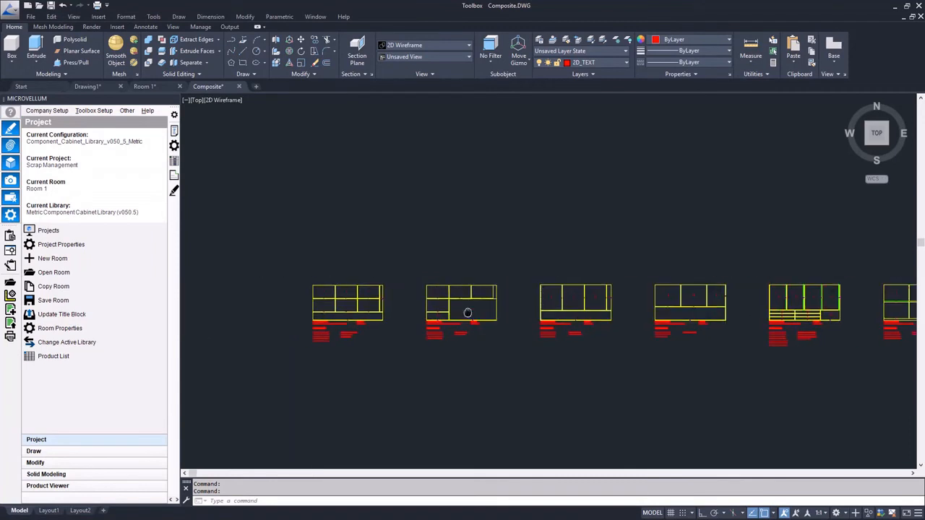
pyautogui.moveTo(716, 332); pyautogui.dragTo(388, 325, button='middle')
pyautogui.moveTo(807, 305); pyautogui.dragTo(522, 307, button='middle')
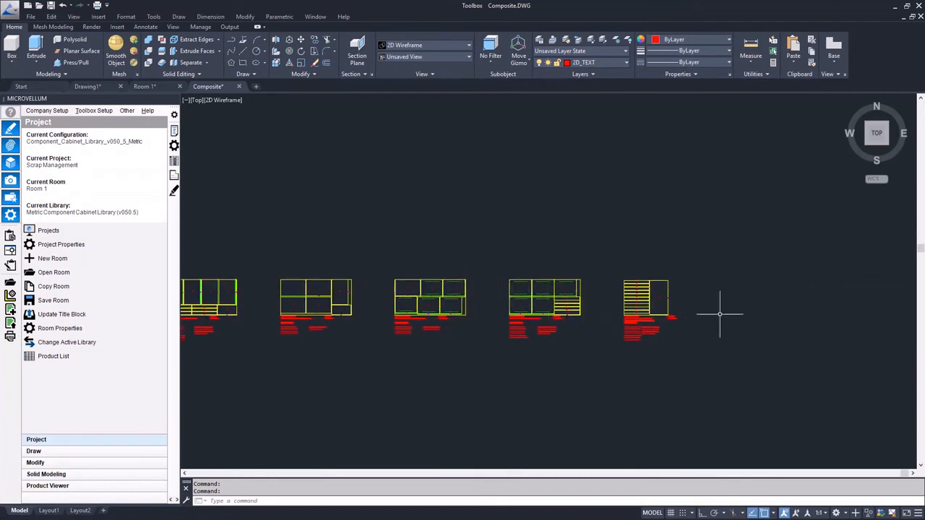
pyautogui.scroll(2, 708, 307)
pyautogui.scroll(2, 592, 361)
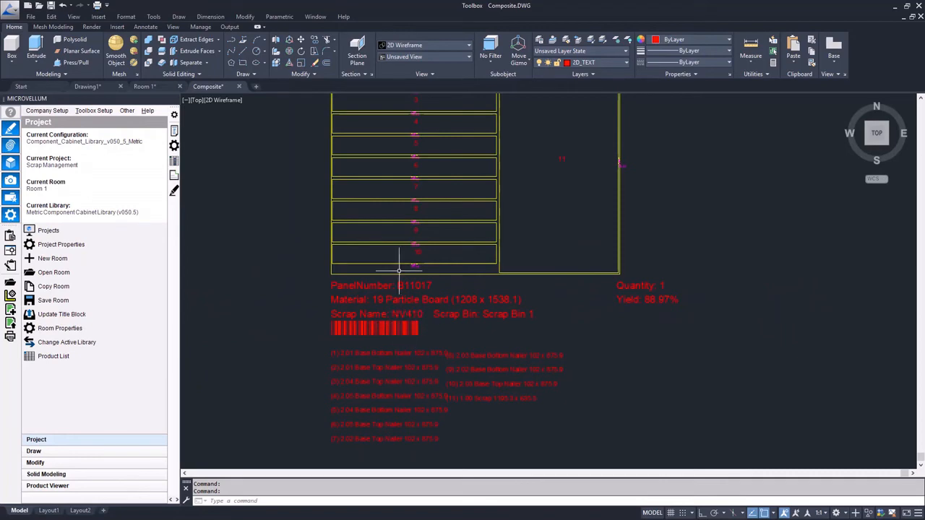
pyautogui.scroll(-2, 423, 237)
pyautogui.moveTo(434, 226); pyautogui.dragTo(495, 281, button='middle')
pyautogui.scroll(-1, 495, 281)
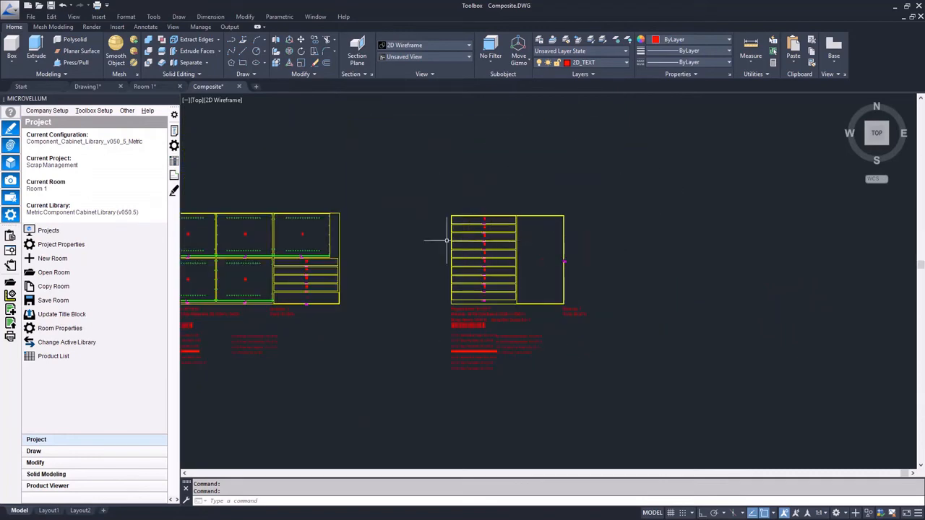
pyautogui.moveTo(445, 241); pyautogui.dragTo(585, 242, button='middle')
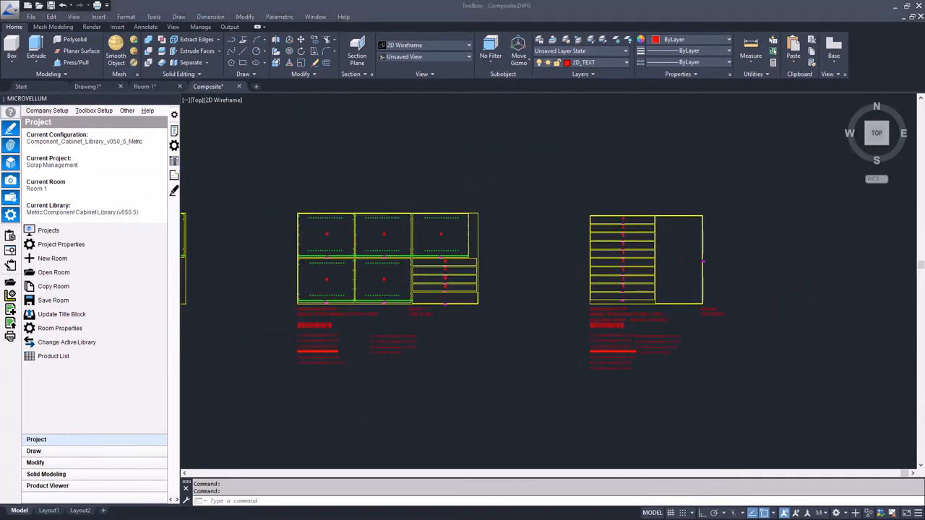
# Step: Switch to Processing Center, open Commit Scrap to Inventory for batch B1, and check its saved scrap, consumed scrap and storage location options
pyautogui.hotkey('alt', 'Tab')
pyautogui.click(119, 17)
pyautogui.click(141, 24)
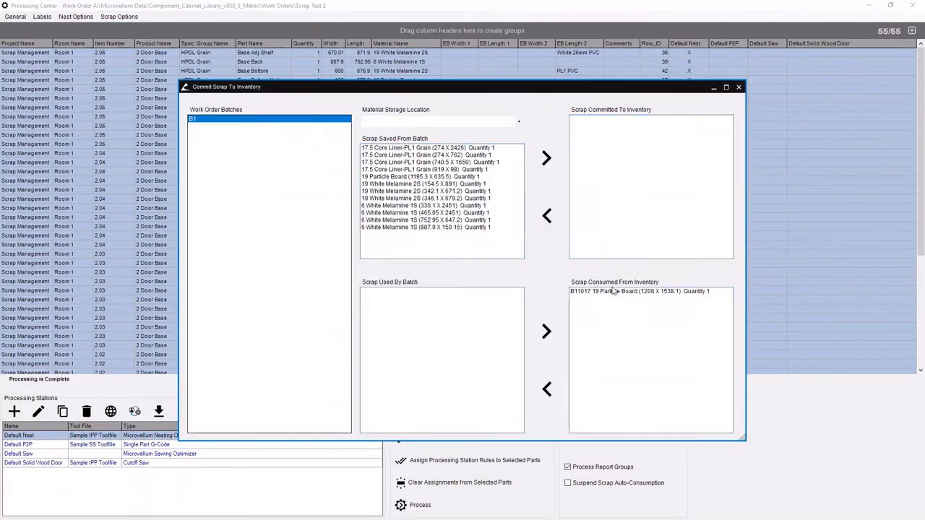
pyautogui.click(518, 122)
pyautogui.click(465, 140)
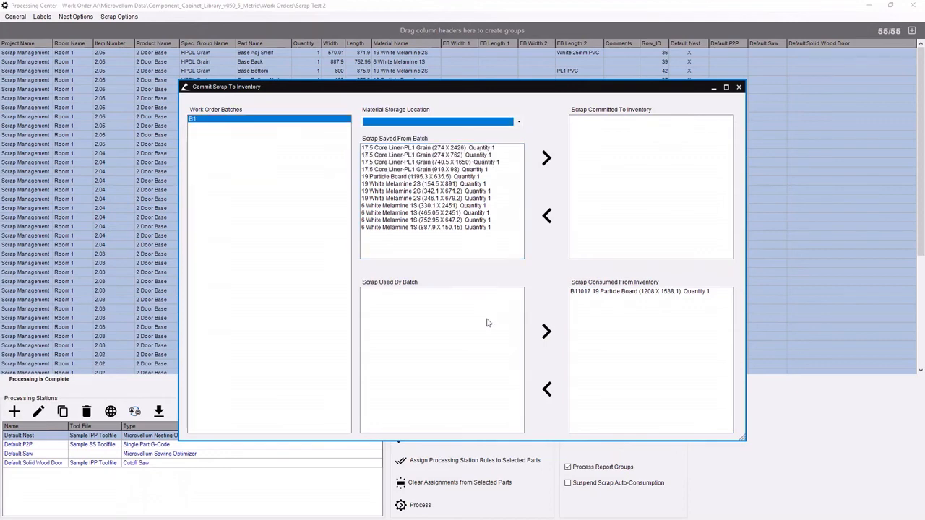